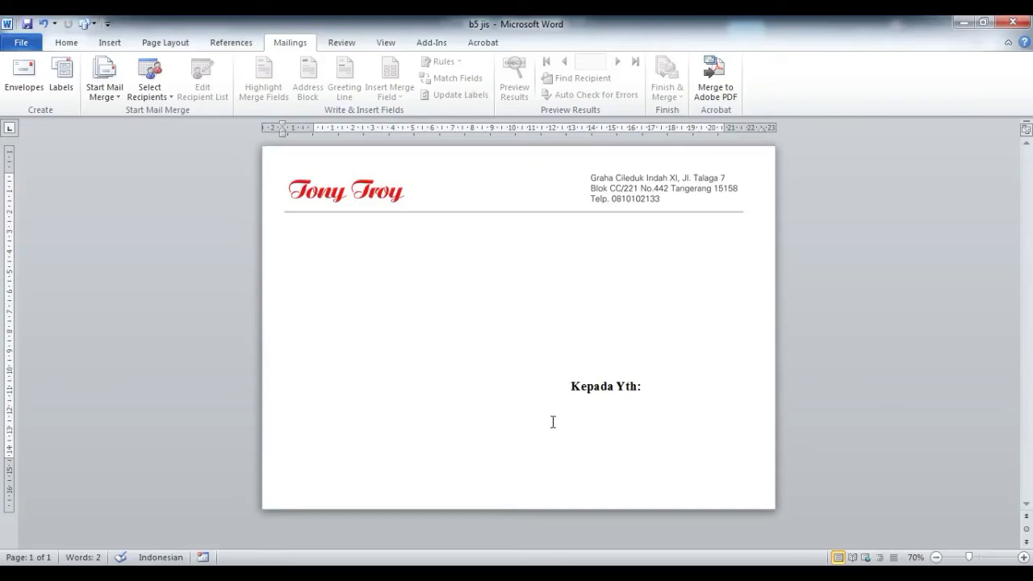
Step: Select the 'Kepada Yth:' address text box on the envelope
left_click(593, 387)
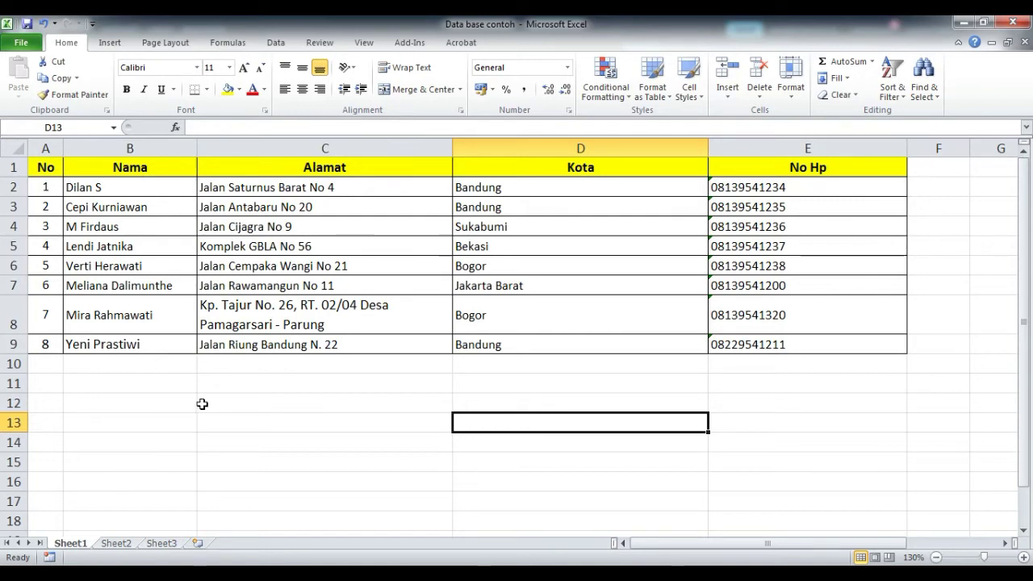
Step: Review the customer table's column headings: No, Nama, Alamat, Kota and No Hp
left_click(244, 401)
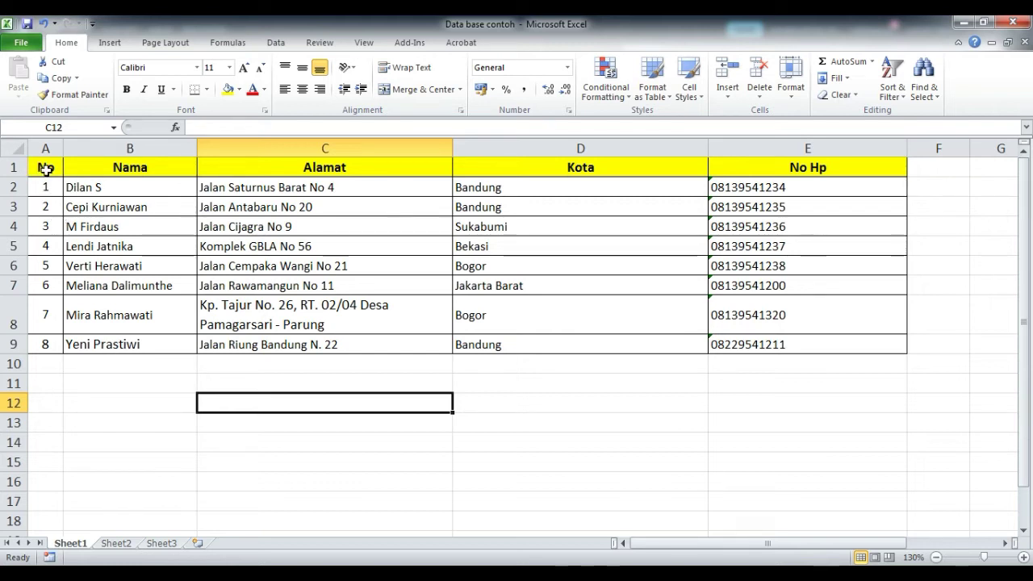
left_click(46, 167)
left_click(129, 167)
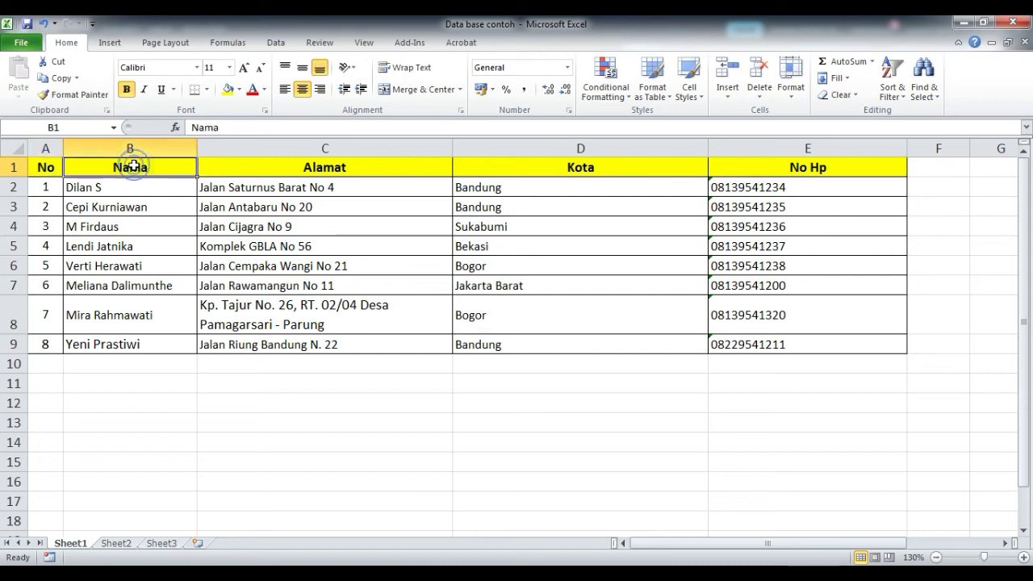
left_click(401, 164)
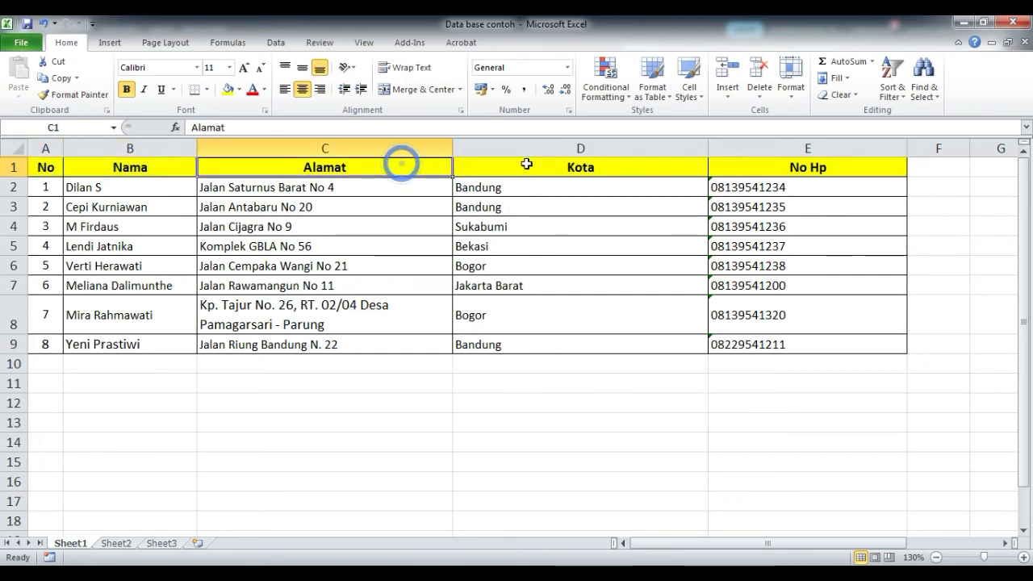
left_click(571, 167)
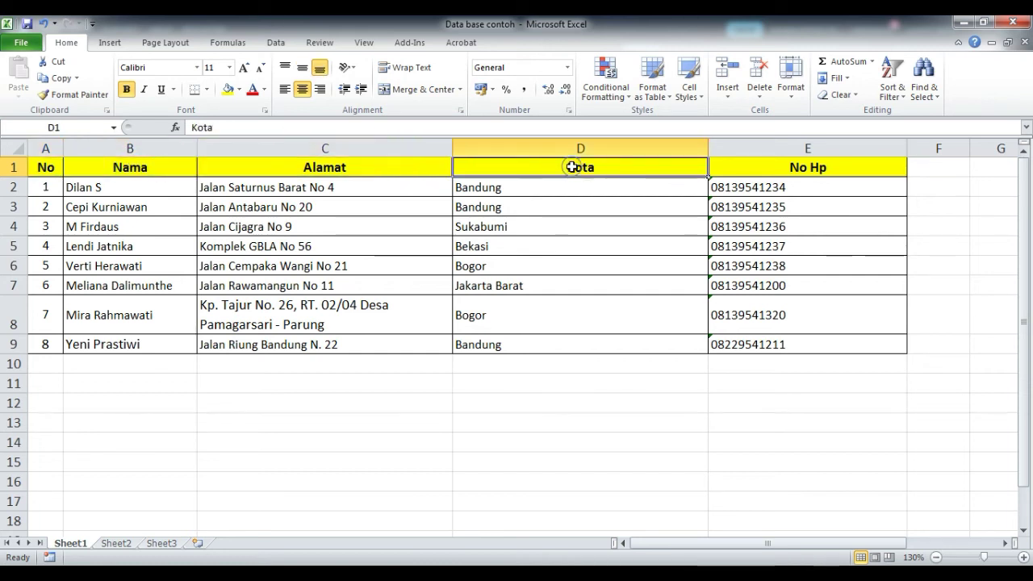
left_click(773, 166)
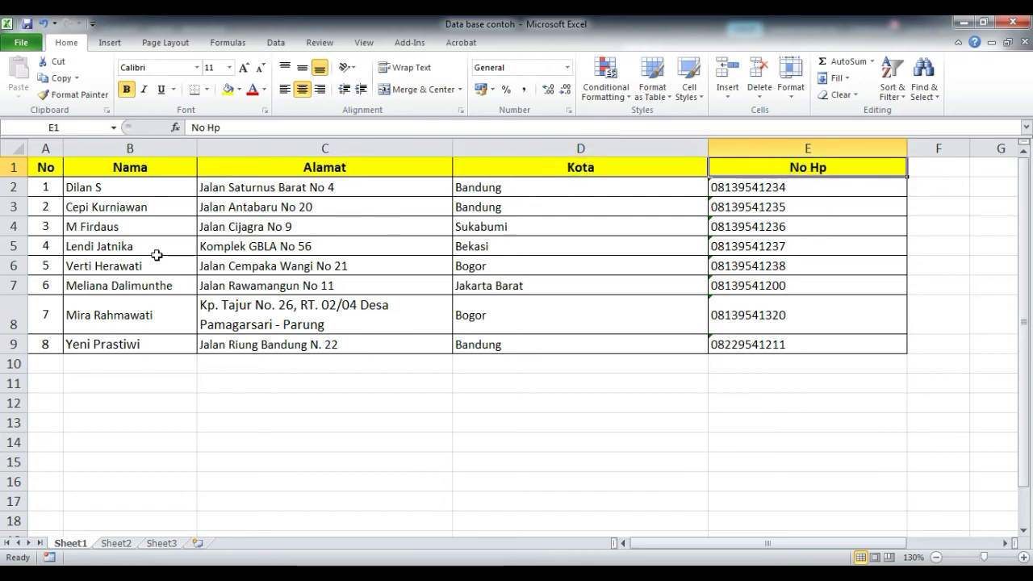
left_click(50, 146)
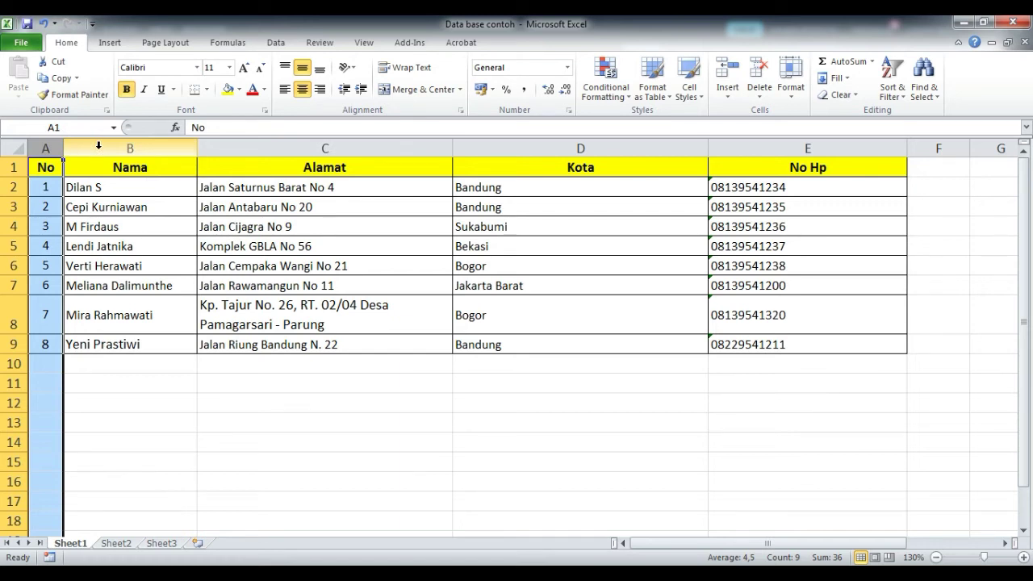
Step: Go through the eight customer rows, 2 to 9, one by one
left_click(96, 208)
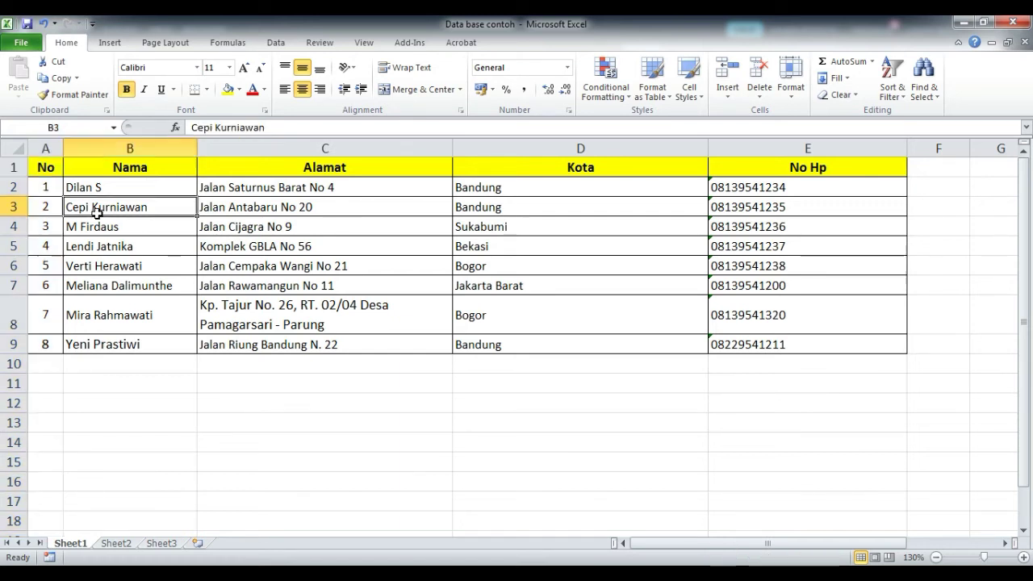
left_click(12, 187)
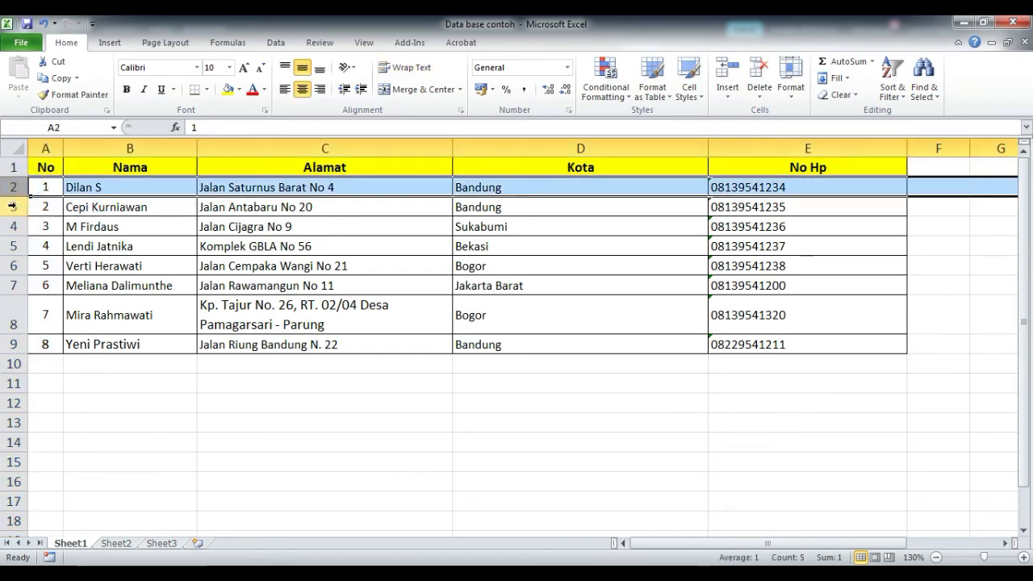
left_click(12, 207)
left_click(12, 227)
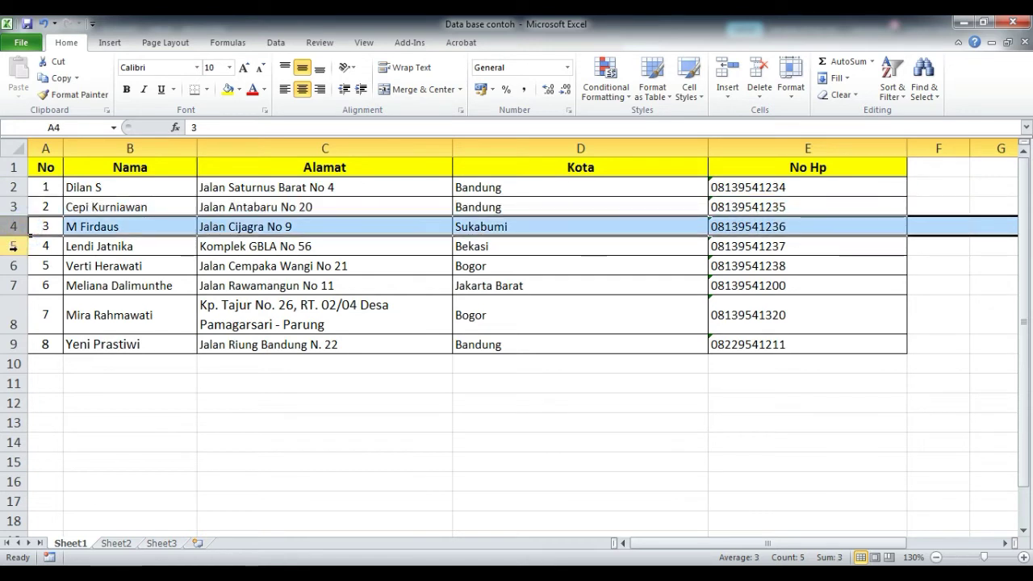
left_click(12, 246)
left_click(12, 266)
left_click(12, 286)
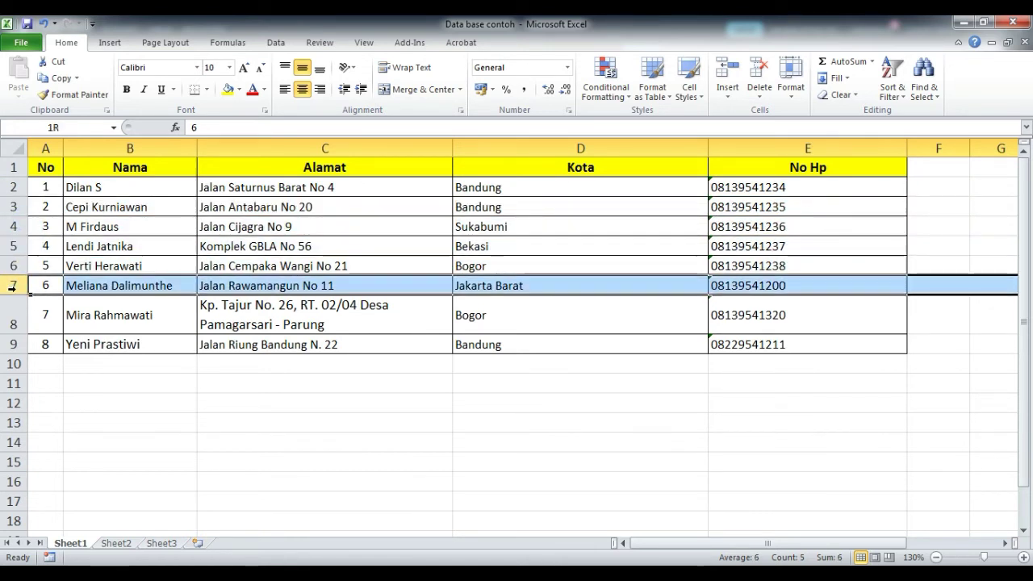
left_click(19, 319)
left_click(14, 344)
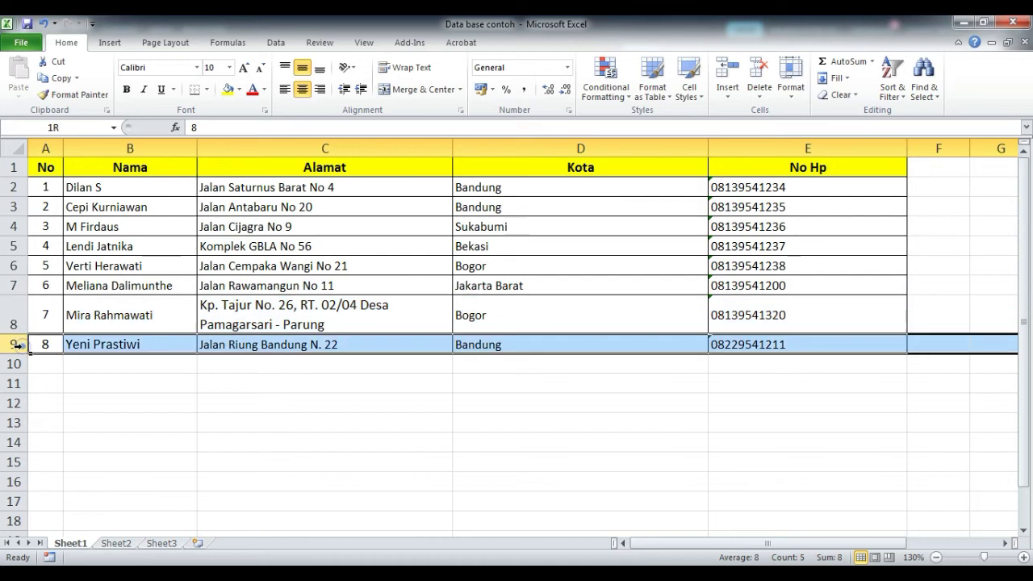
left_click(750, 436)
left_click(346, 432)
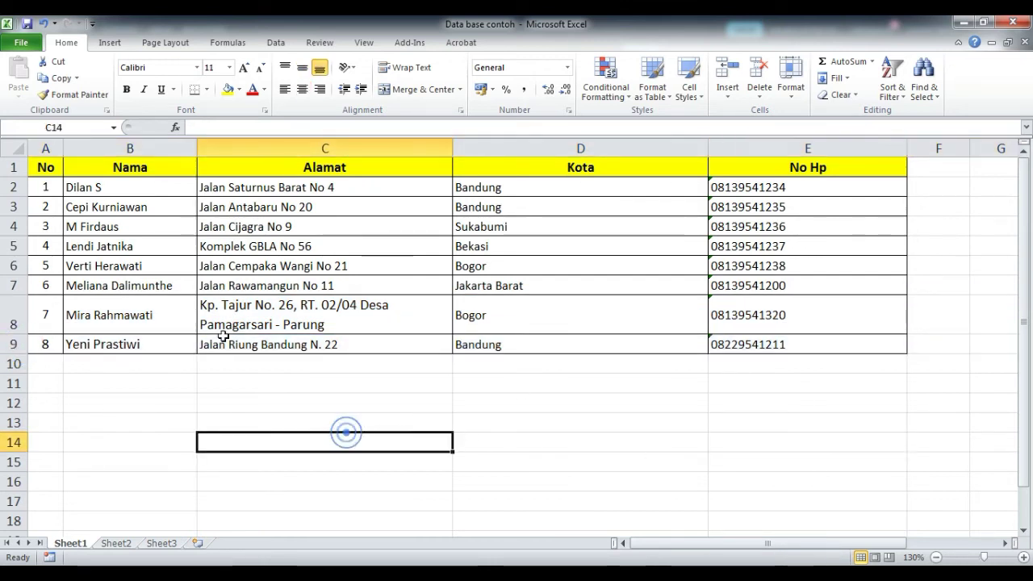
Step: Save the customer workbook as 'Data base pelanggan'
left_click(22, 44)
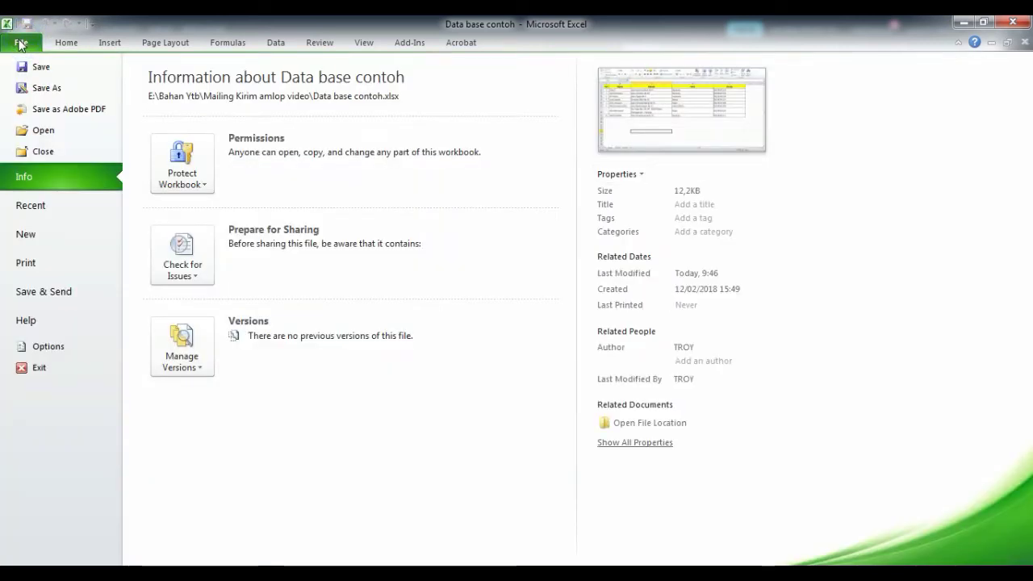
key("Escape")
key("F12")
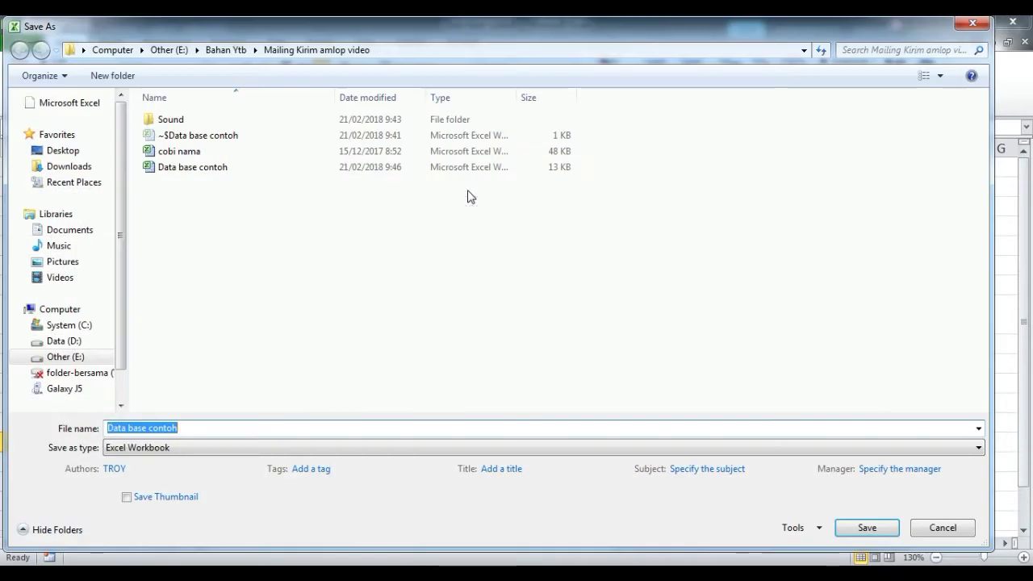
left_click(189, 429)
left_click_drag(189, 428, 149, 429)
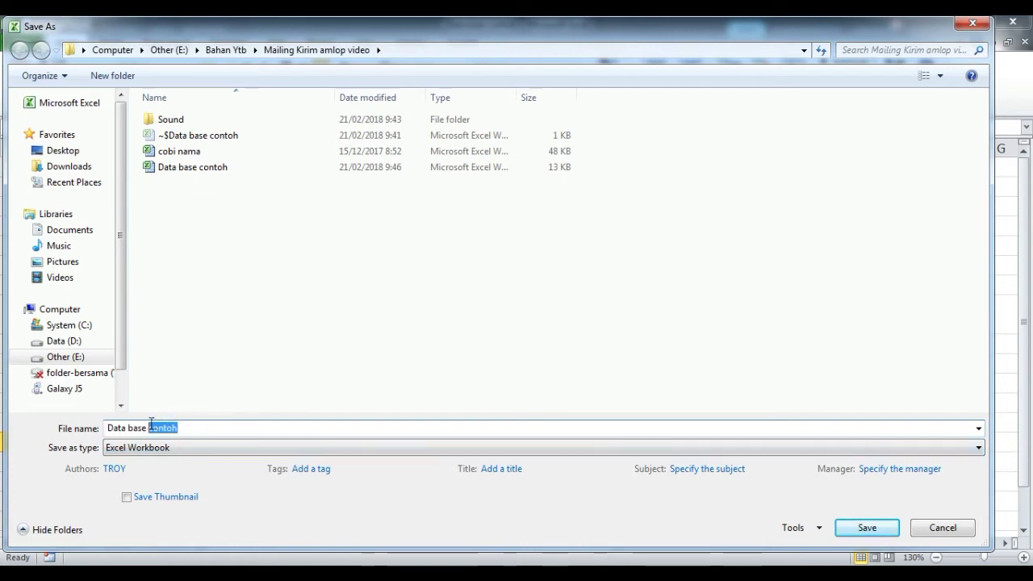
type("pe")
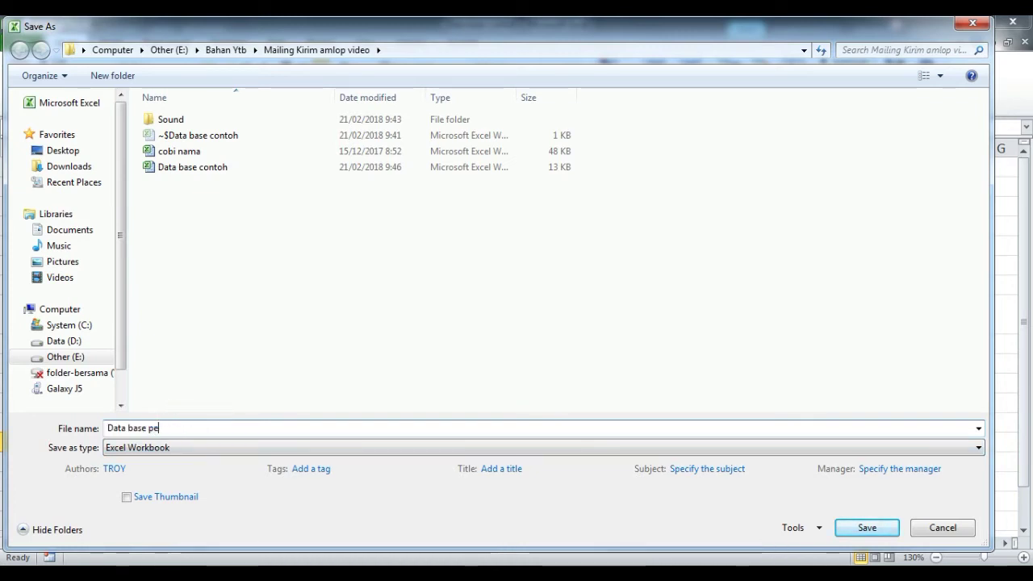
type("langgan")
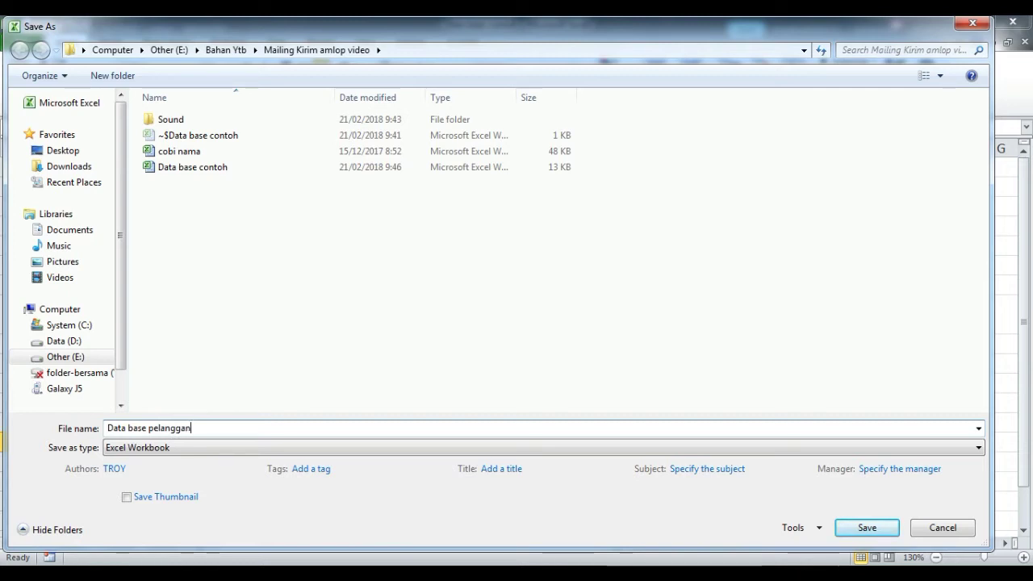
left_click(866, 531)
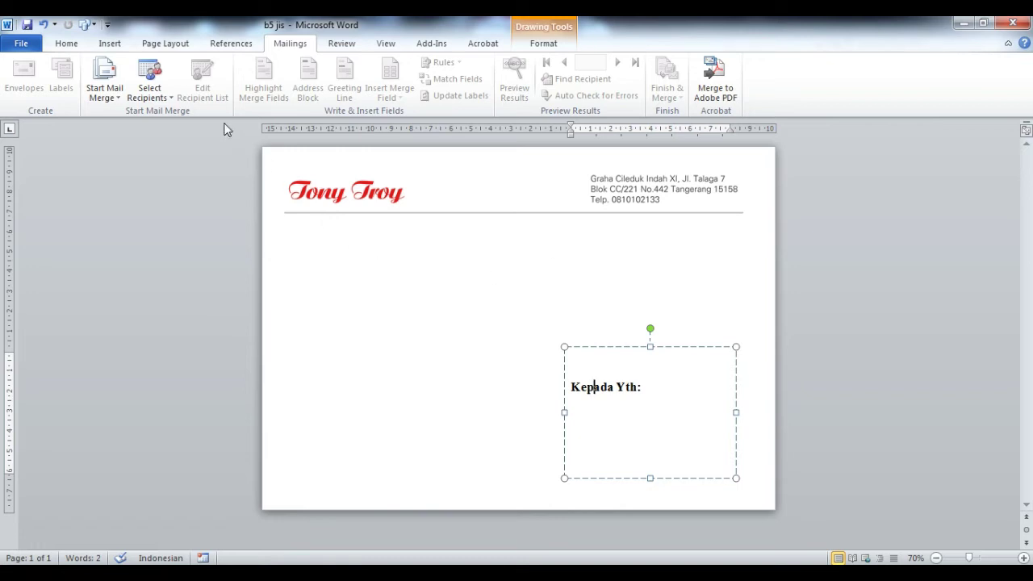
Step: Use the Sheet1$ table of the 'Data base pelanggan' workbook as the existing recipient list
left_click(153, 96)
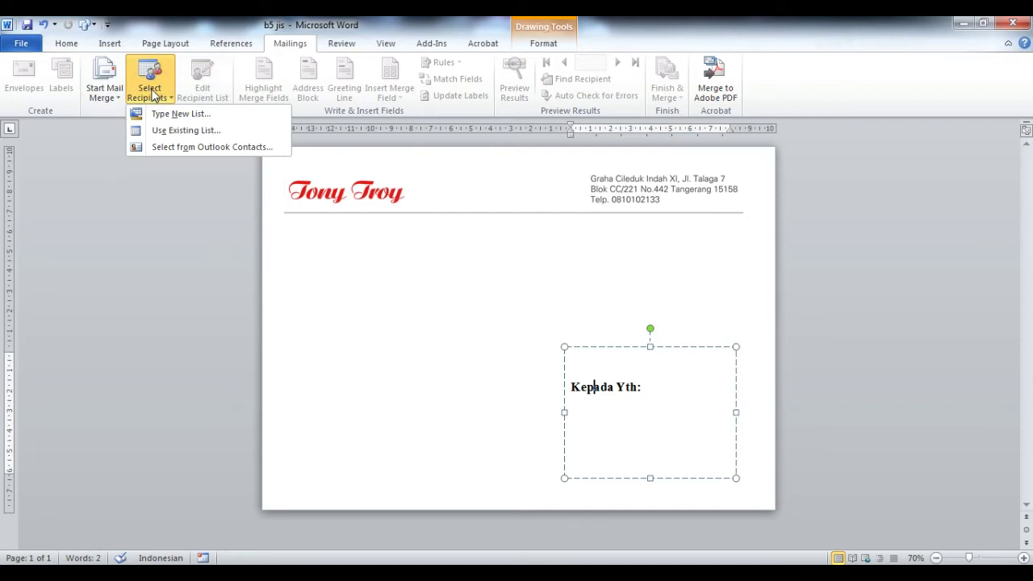
left_click(162, 131)
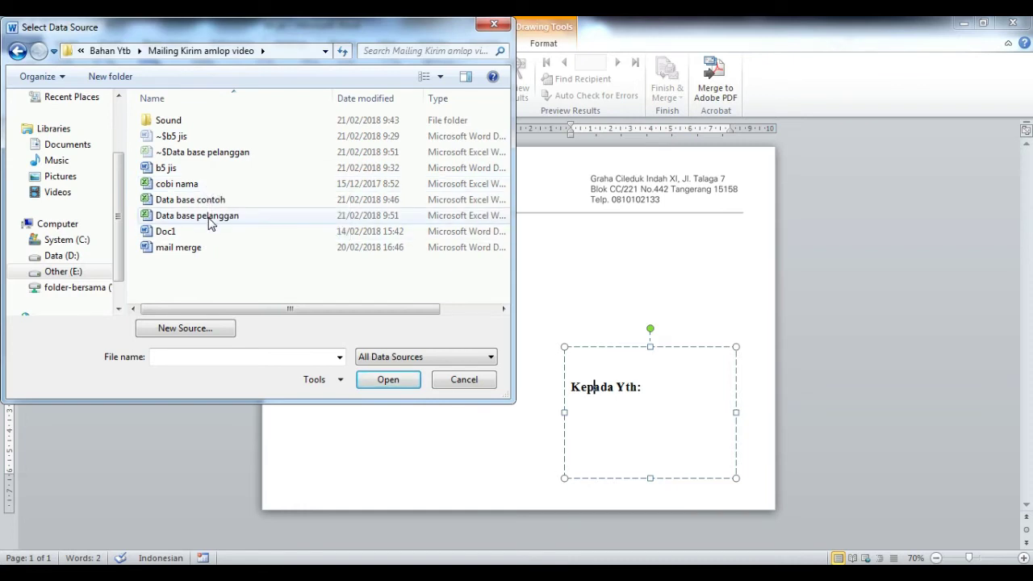
left_click(208, 222)
left_click(388, 381)
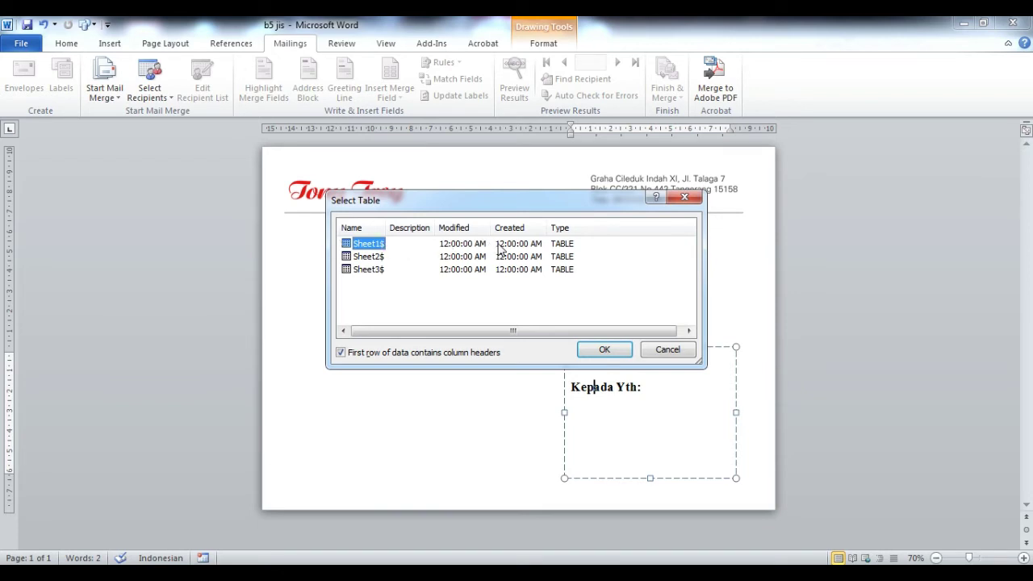
left_click(379, 249)
left_click(604, 351)
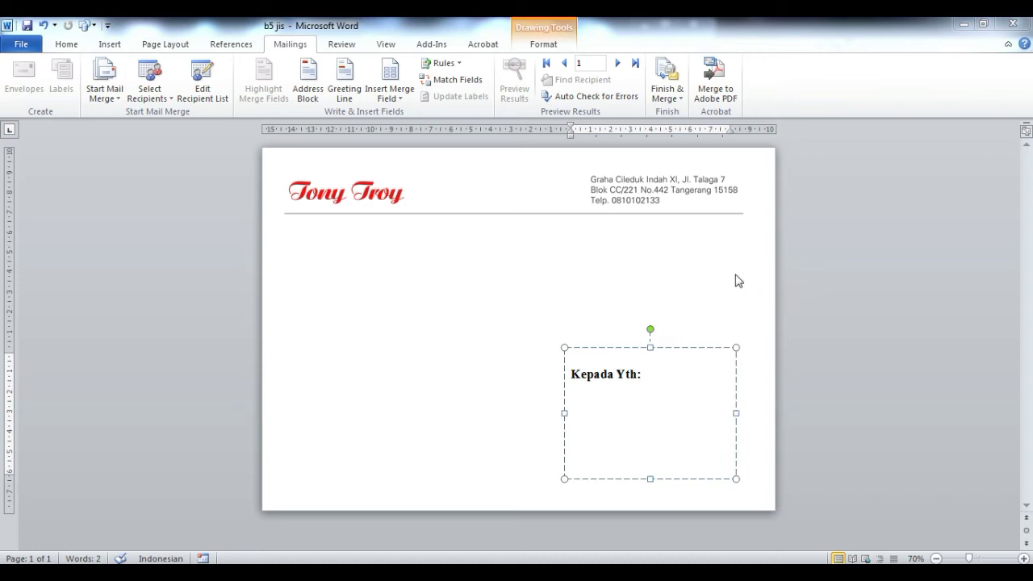
Step: Insert the «Nama» and «Alamat» merge fields on separate lines below 'Kepada Yth:'
left_click(576, 392)
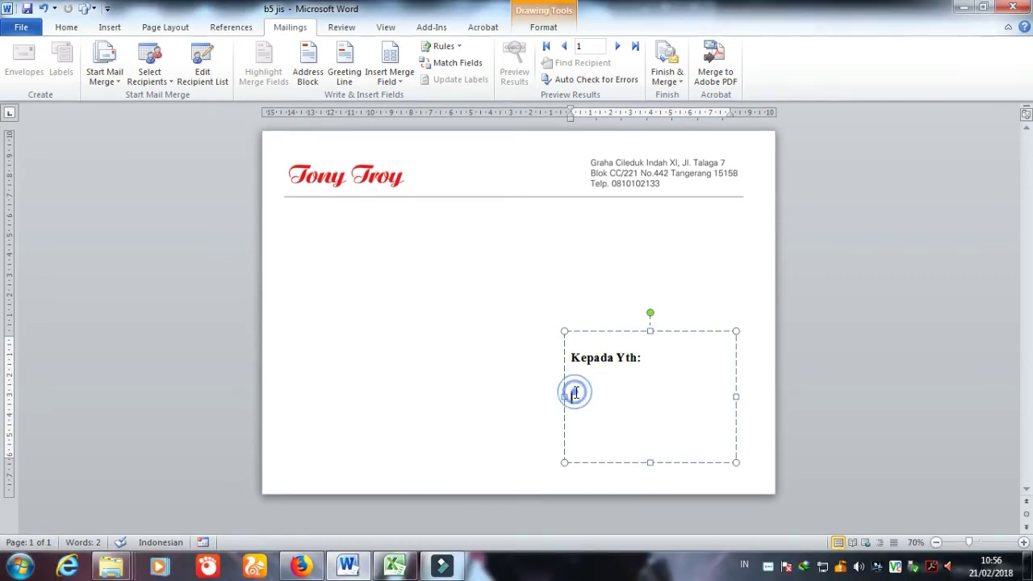
left_click(575, 395)
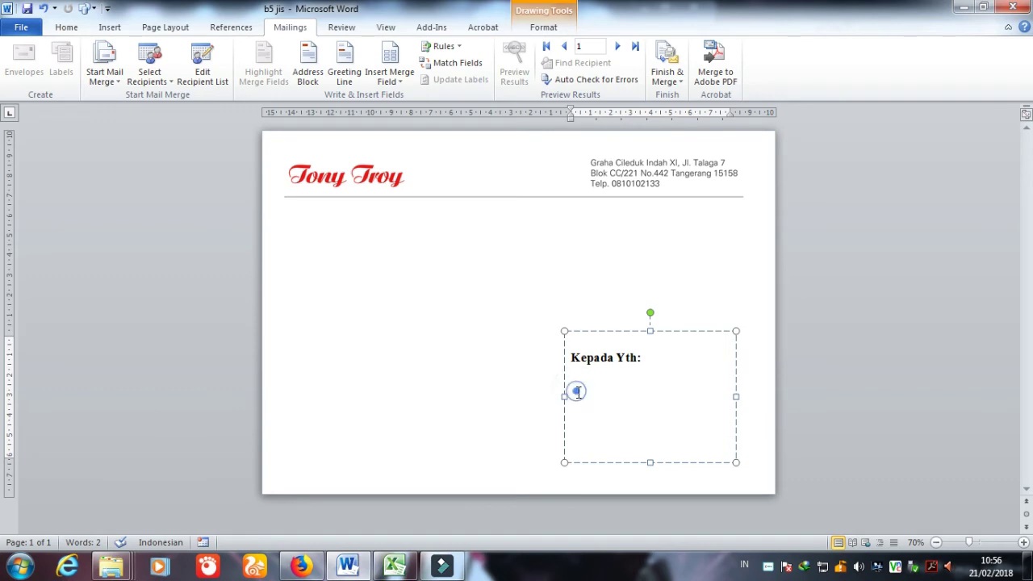
left_click(574, 412)
left_click(574, 433)
left_click(576, 390)
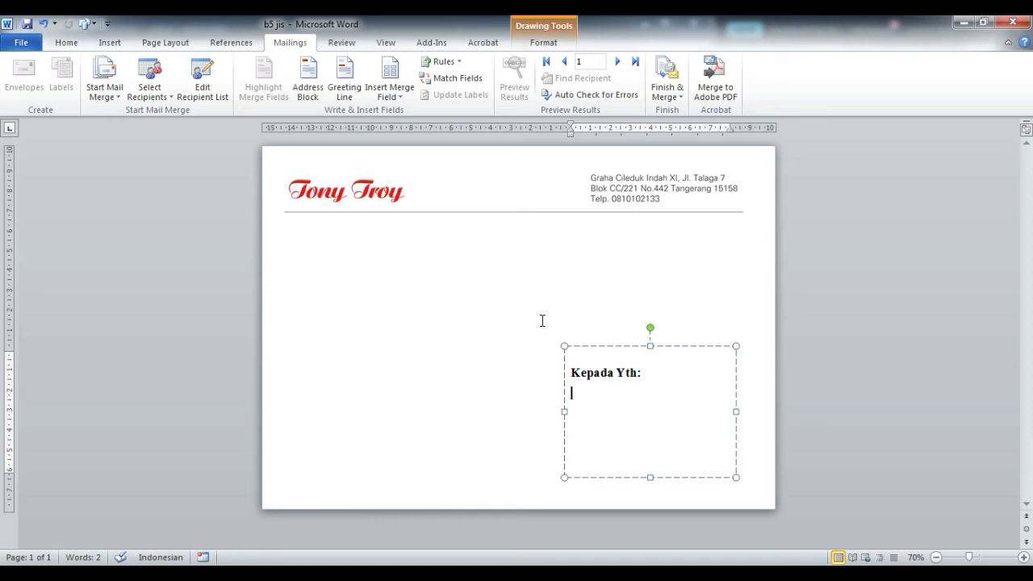
left_click(387, 95)
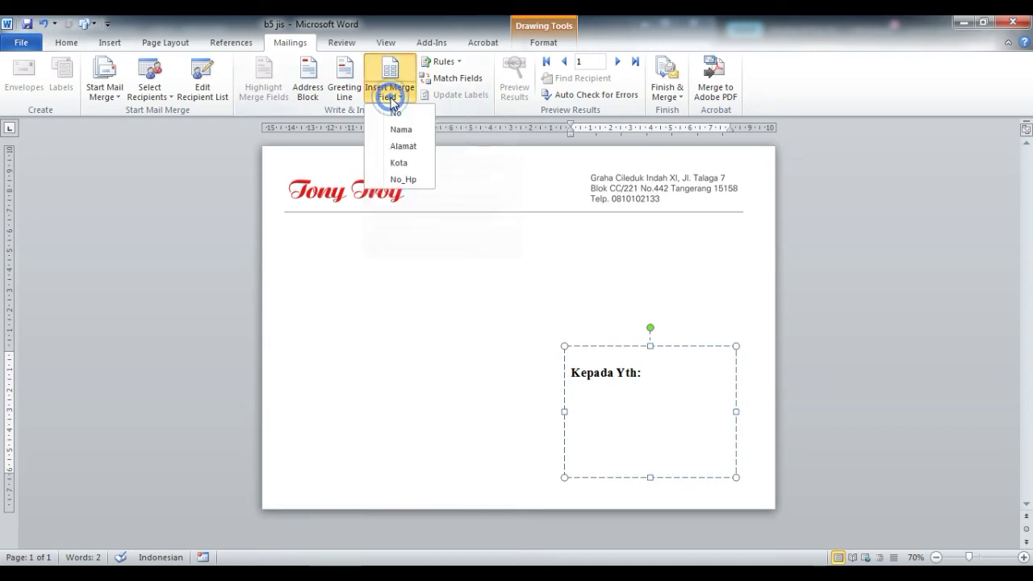
left_click(398, 130)
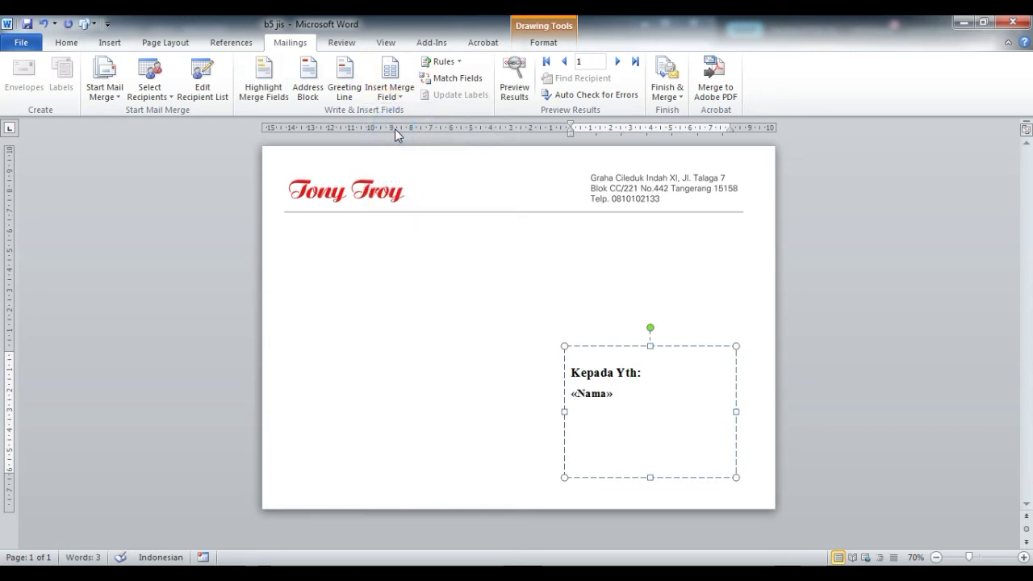
key("Return")
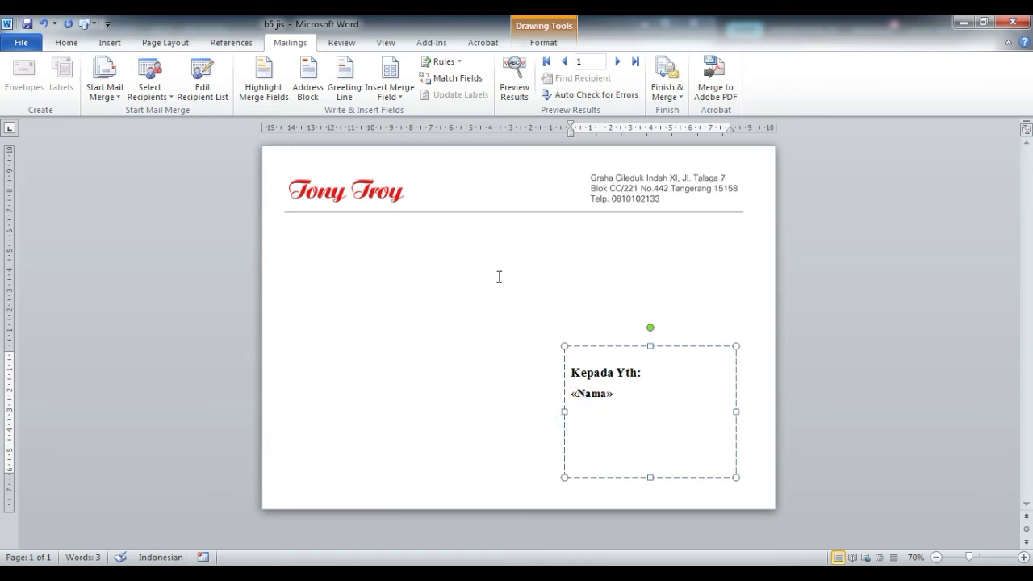
left_click(397, 95)
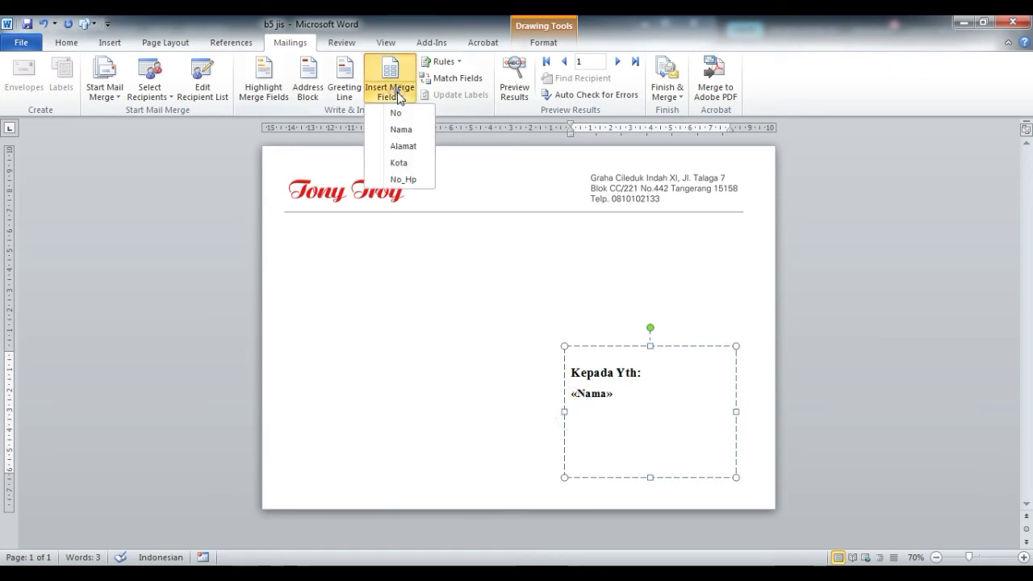
left_click(402, 146)
key("Return")
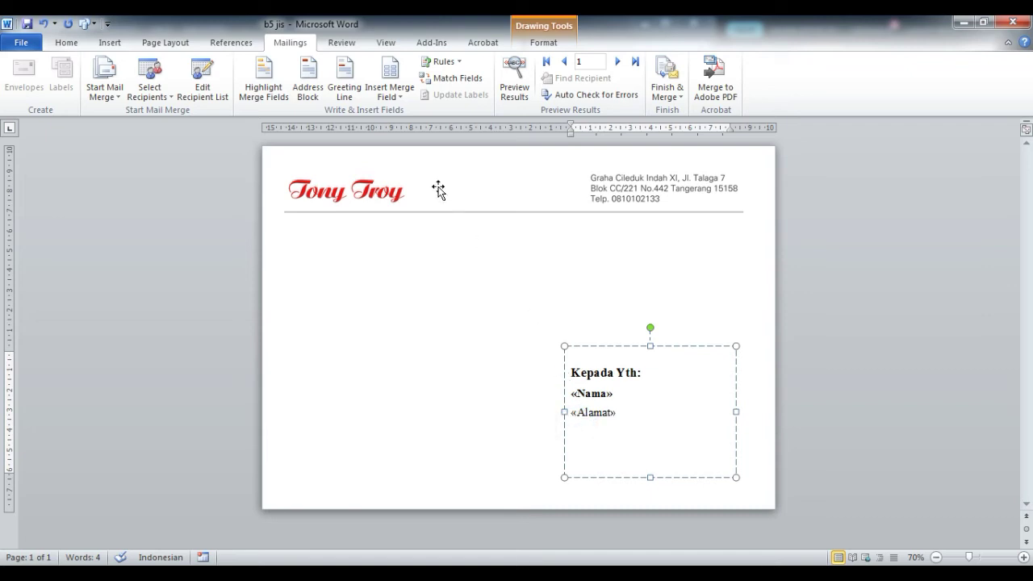
Step: Add the «Kota» and «No_Hp» merge fields on the next lines of the address box
left_click(397, 98)
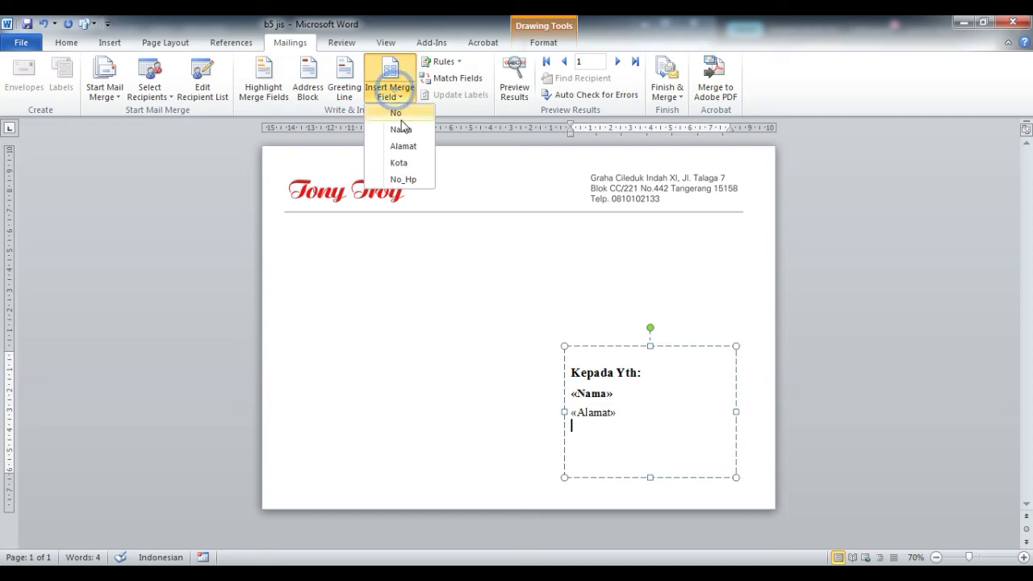
left_click(404, 167)
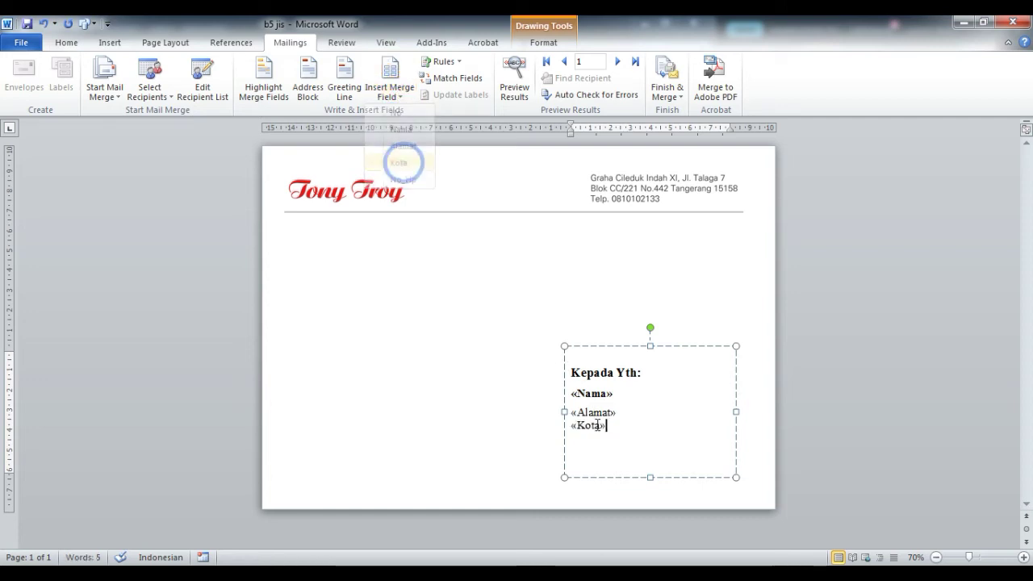
left_click(586, 447)
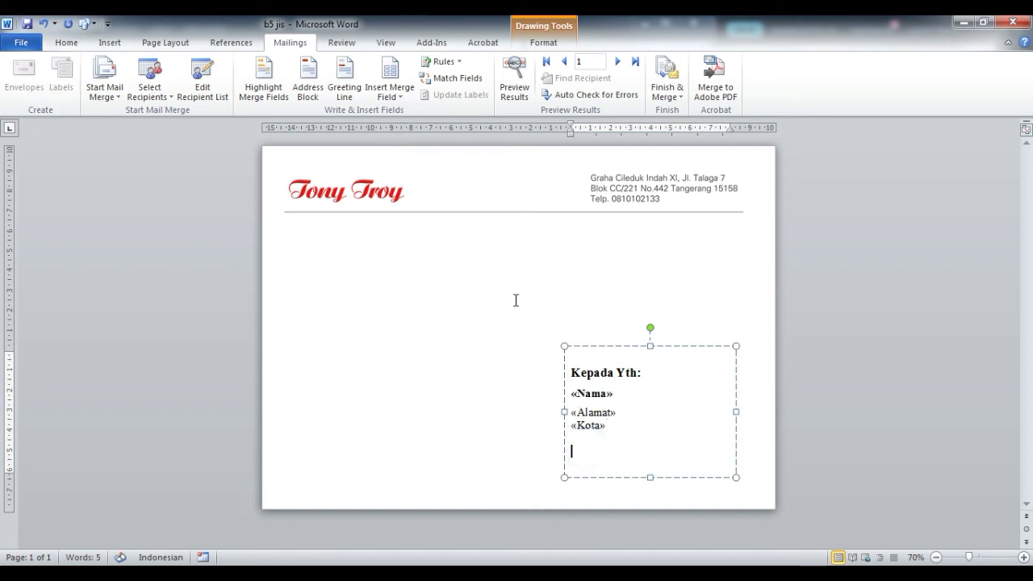
left_click(401, 96)
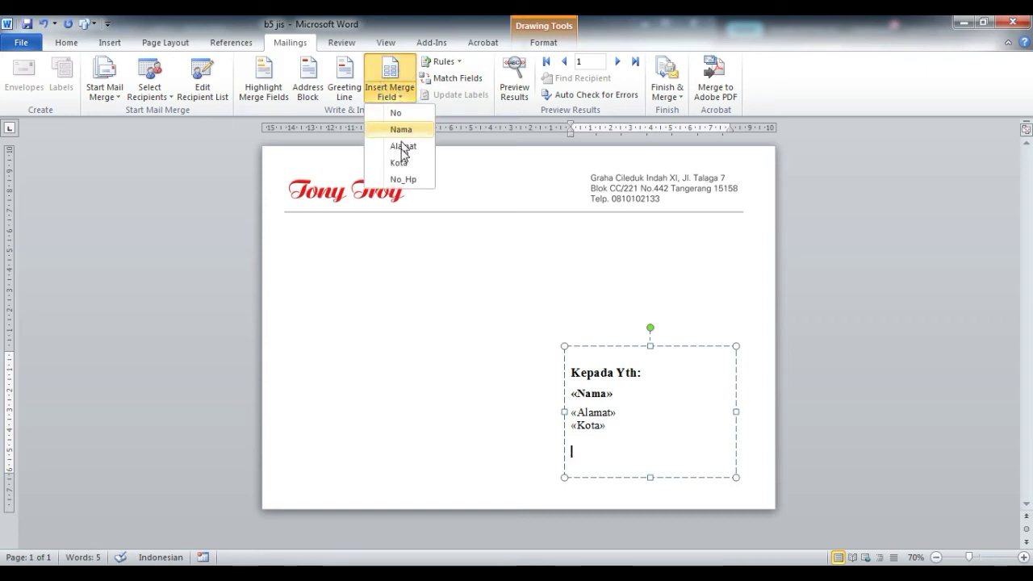
left_click(404, 179)
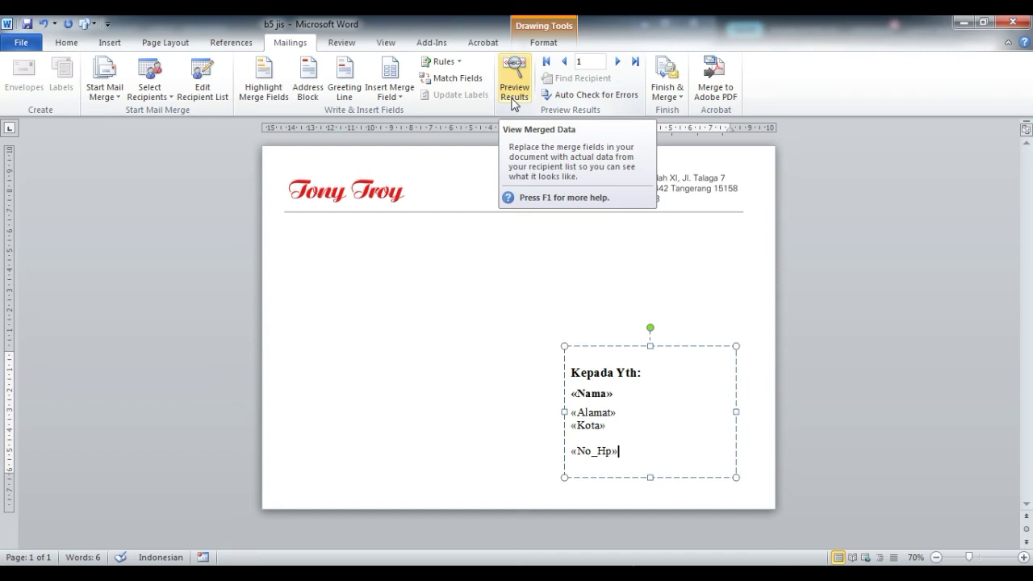
Step: Preview recipient 1's real name, address, city and phone, then deselect the address box
left_click(512, 101)
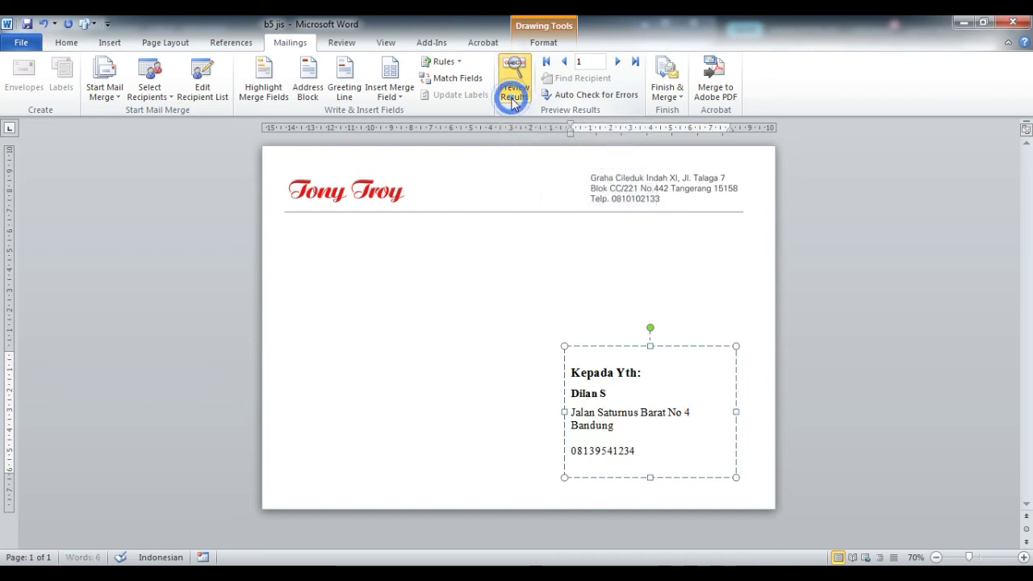
left_click(866, 299)
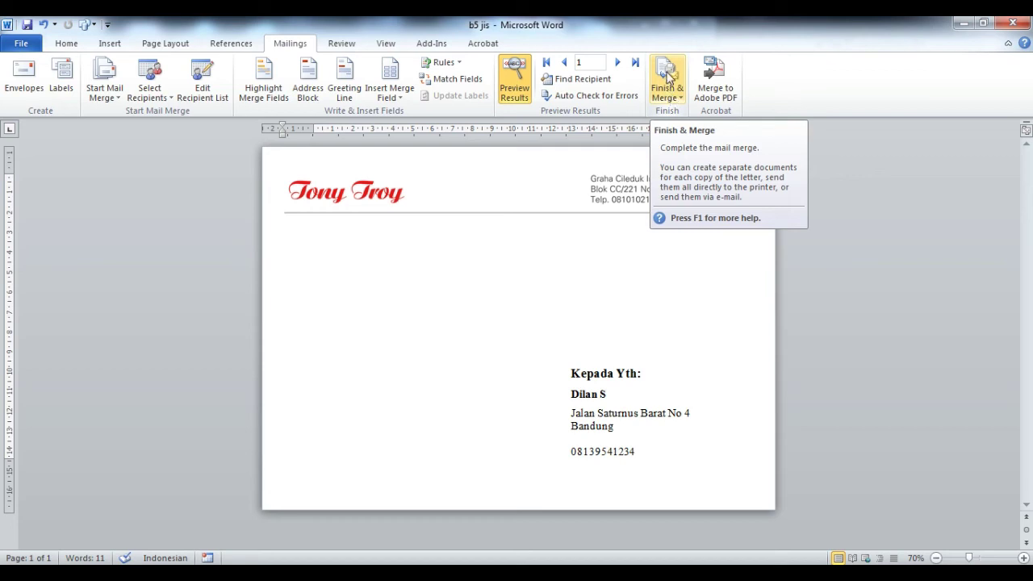
Step: Merge all records into a new editable document with Edit Individual Documents
left_click(668, 76)
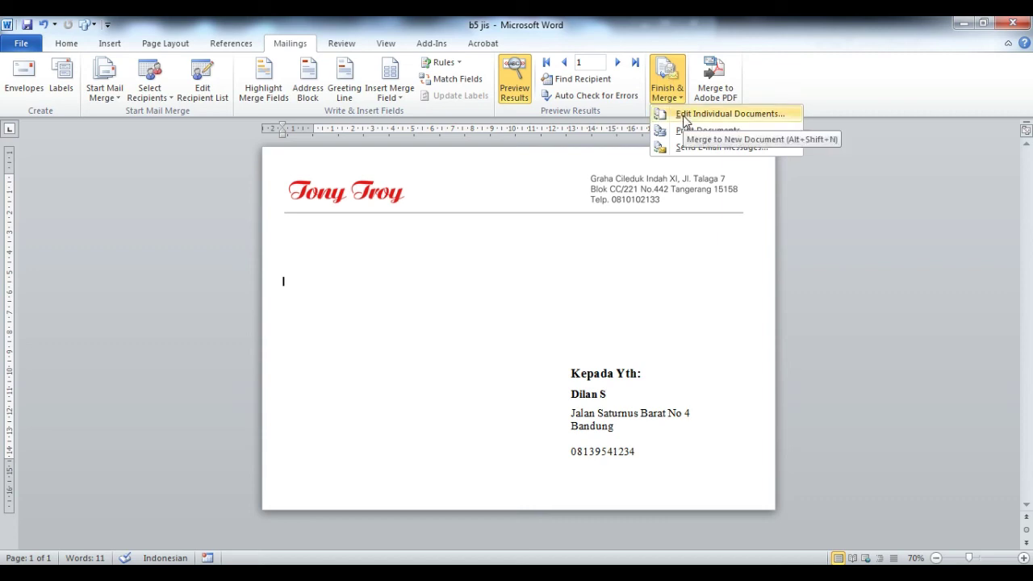
left_click(683, 116)
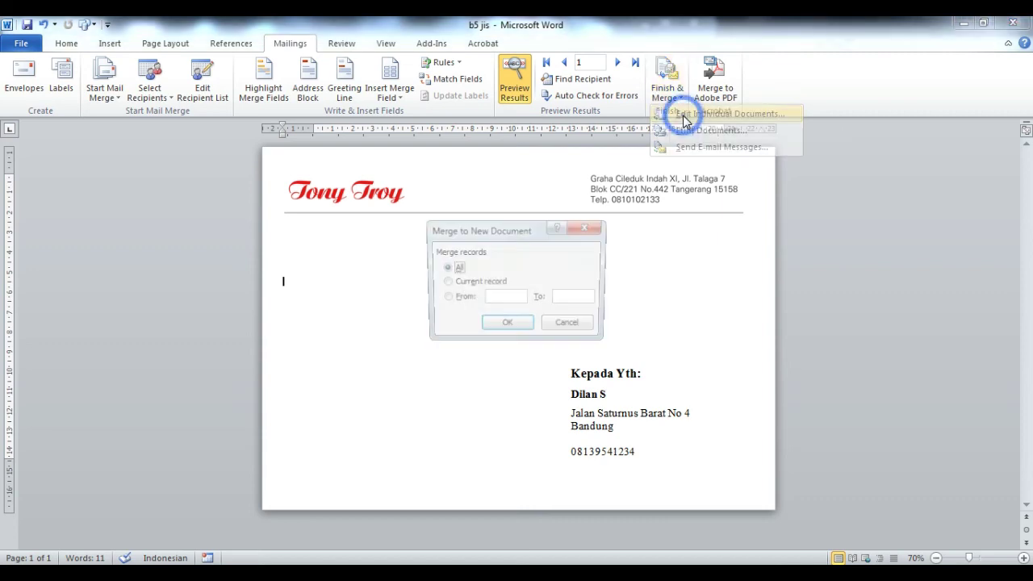
left_click(463, 287)
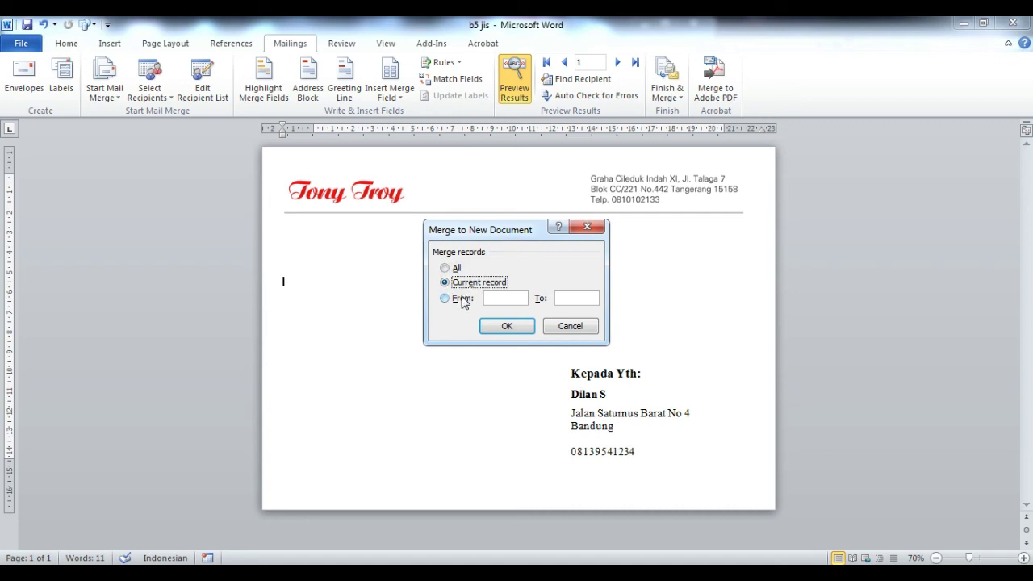
left_click(462, 298)
left_click(456, 271)
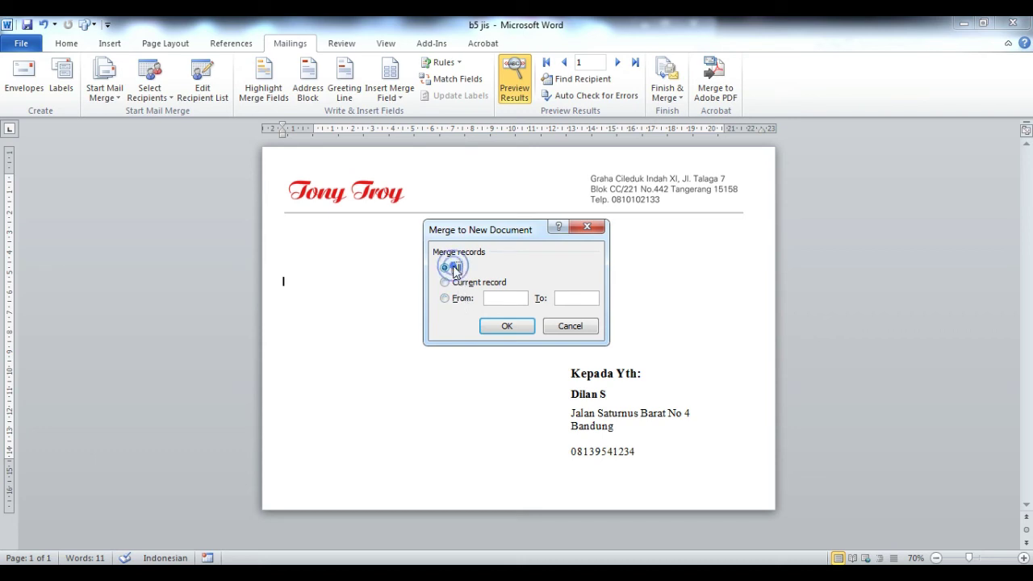
left_click(513, 327)
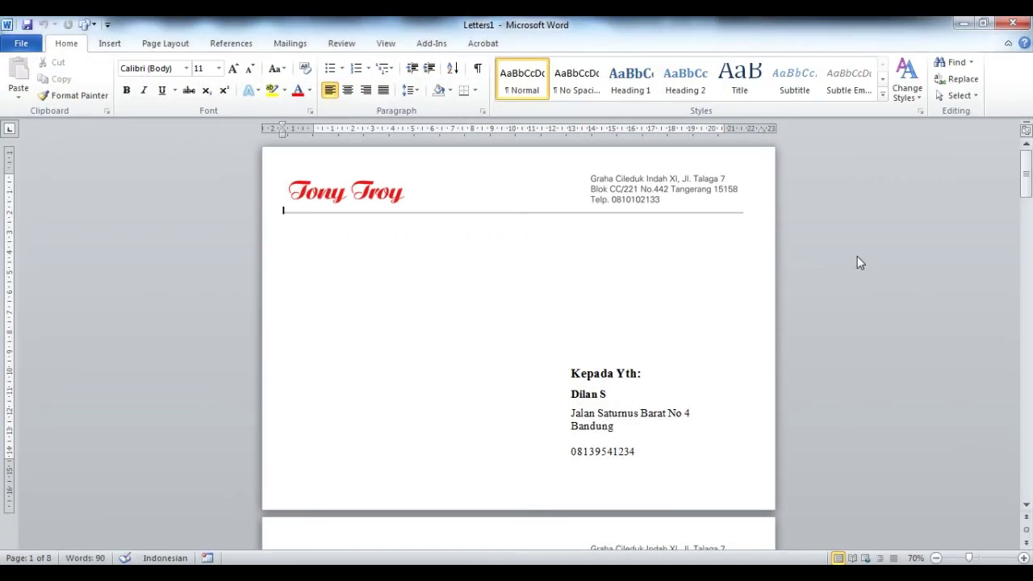
scroll(857, 257, "down", 5)
scroll(857, 260, "down", 4)
scroll(858, 260, "down", 3)
scroll(857, 260, "down", 5)
scroll(858, 261, "down", 3)
scroll(858, 261, "down", 5)
scroll(858, 261, "down", 5)
scroll(857, 262, "down", 4)
scroll(857, 263, "down", 4)
scroll(857, 263, "down", 5)
scroll(856, 264, "down", 1)
scroll(857, 265, "down", 2)
scroll(857, 264, "down", 3)
scroll(857, 265, "down", 3)
scroll(857, 265, "down", 2)
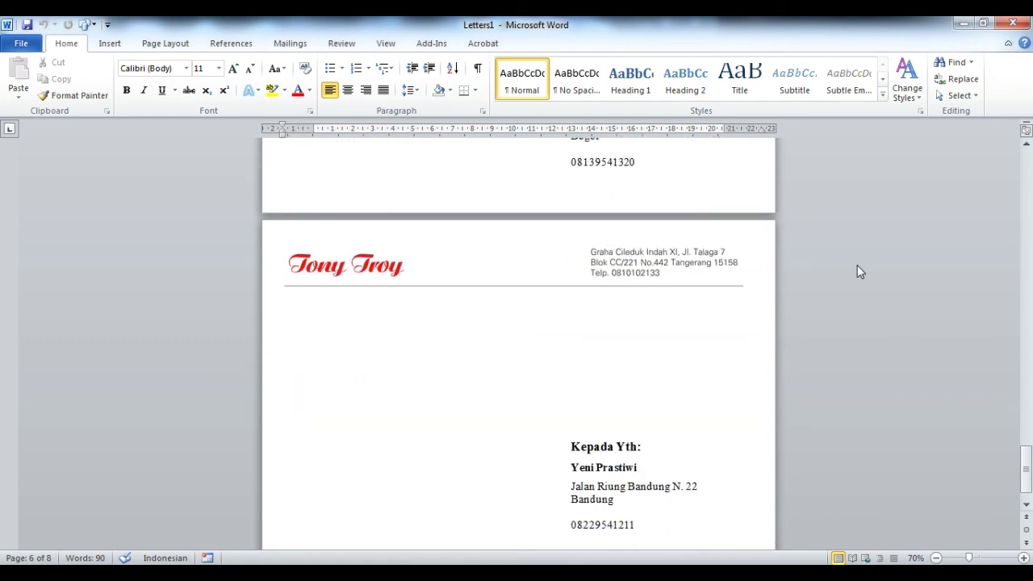
scroll(856, 265, "down", 1)
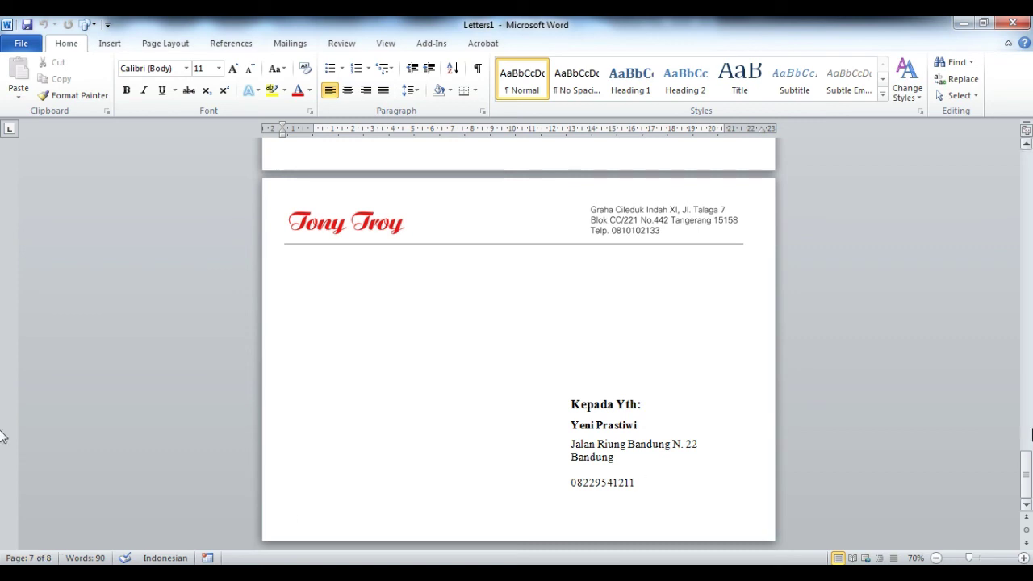
mouse_move(1026, 468)
left_mouse_down()
mouse_move(1013, 148)
mouse_move(1016, 186)
left_mouse_up()
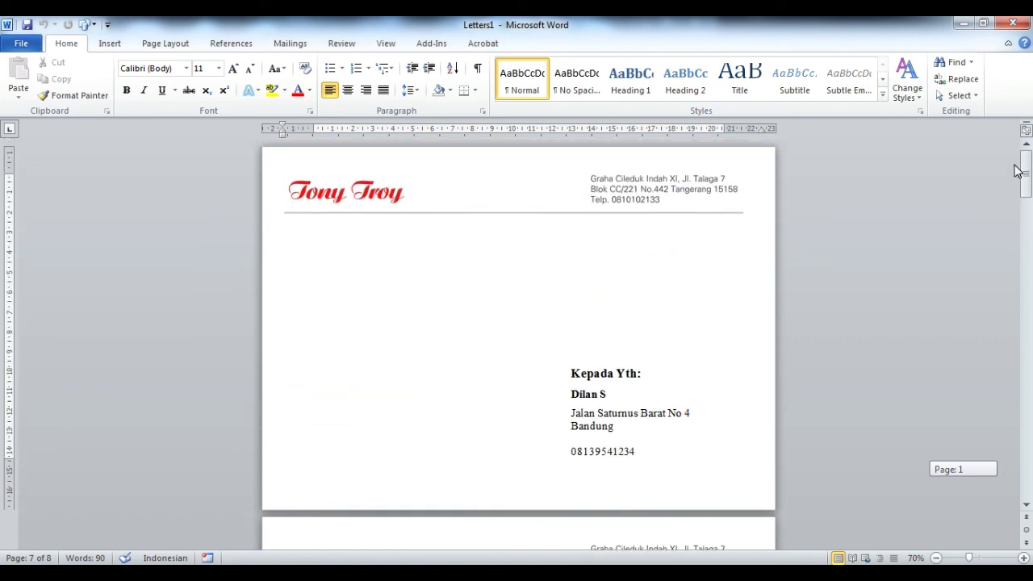
left_click_drag(1017, 185, 1021, 216)
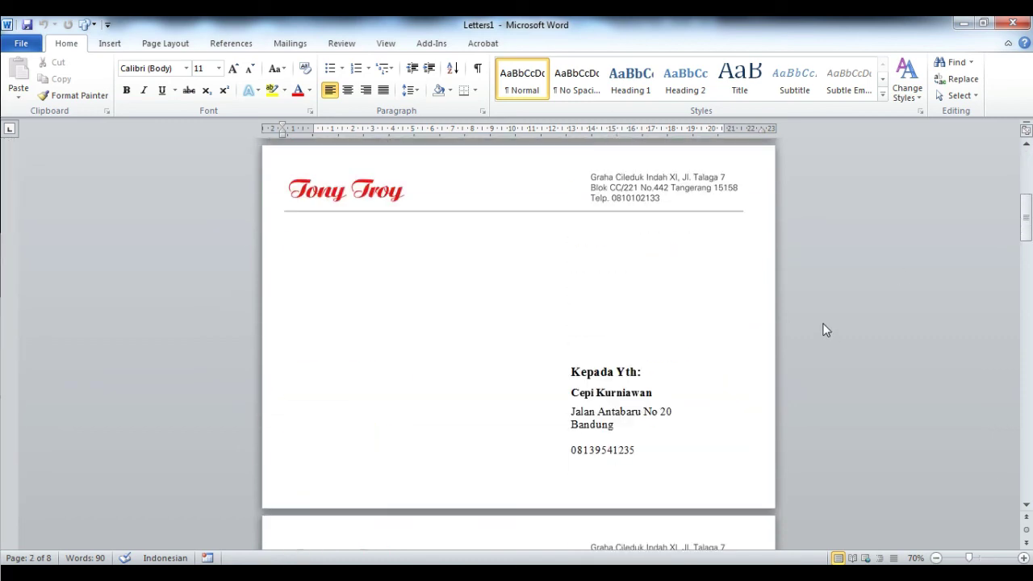